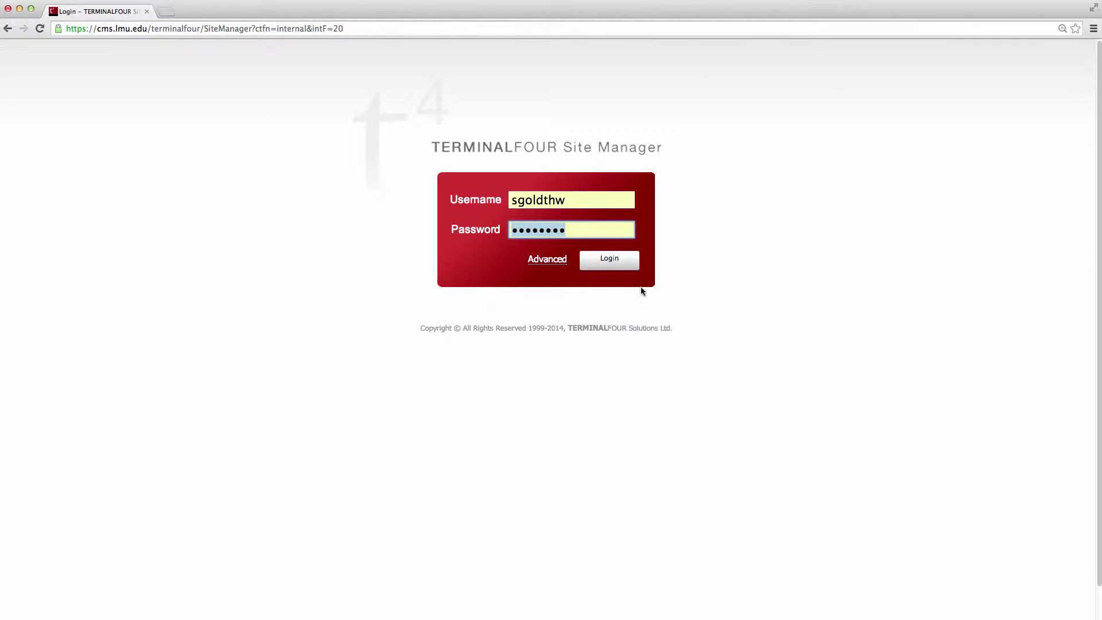
Step: Submit the login credentials to reach the Show site structure view
click(619, 262)
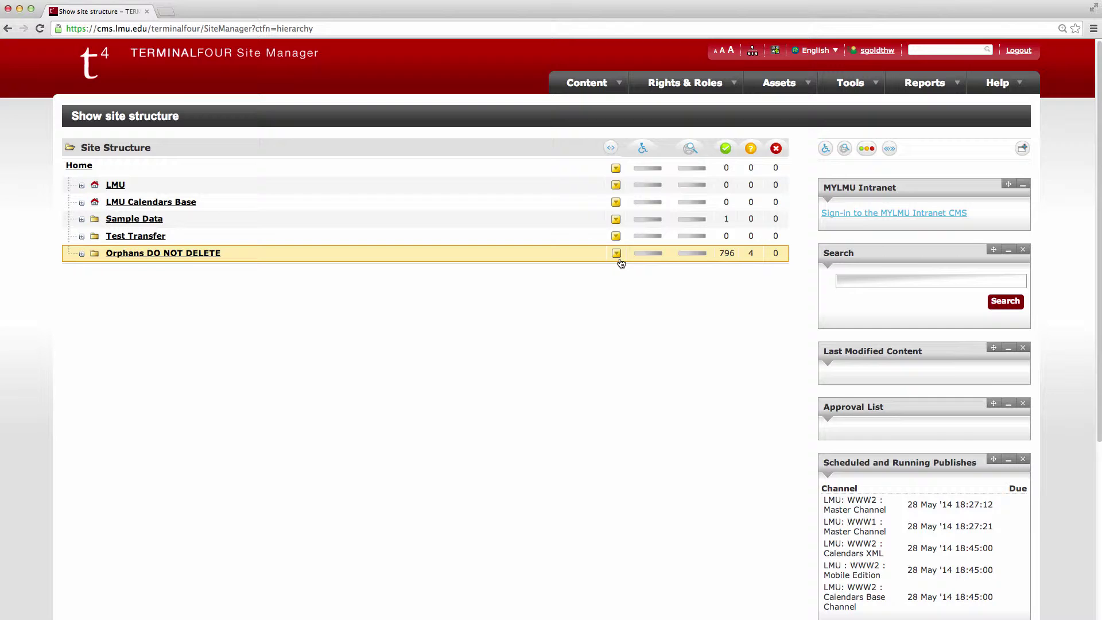
Step: Expand LMU > resources.lmu.edu > SiteImprove > Training and bring up the Training section's actions
click(83, 186)
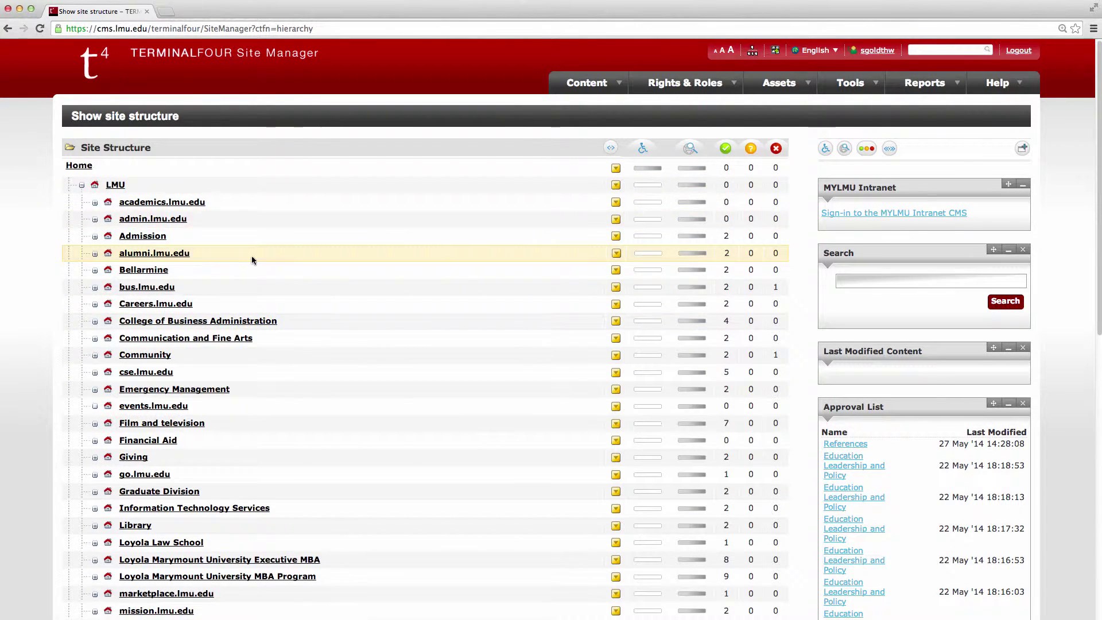
scroll(251, 260, down, 3)
scroll(252, 260, down, 1)
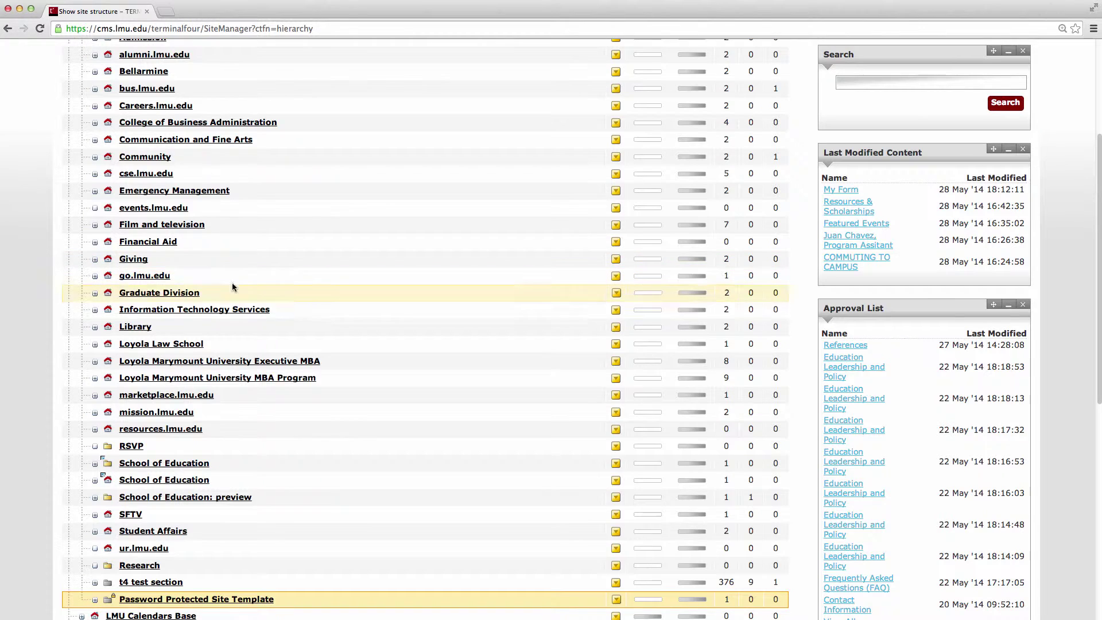
click(97, 431)
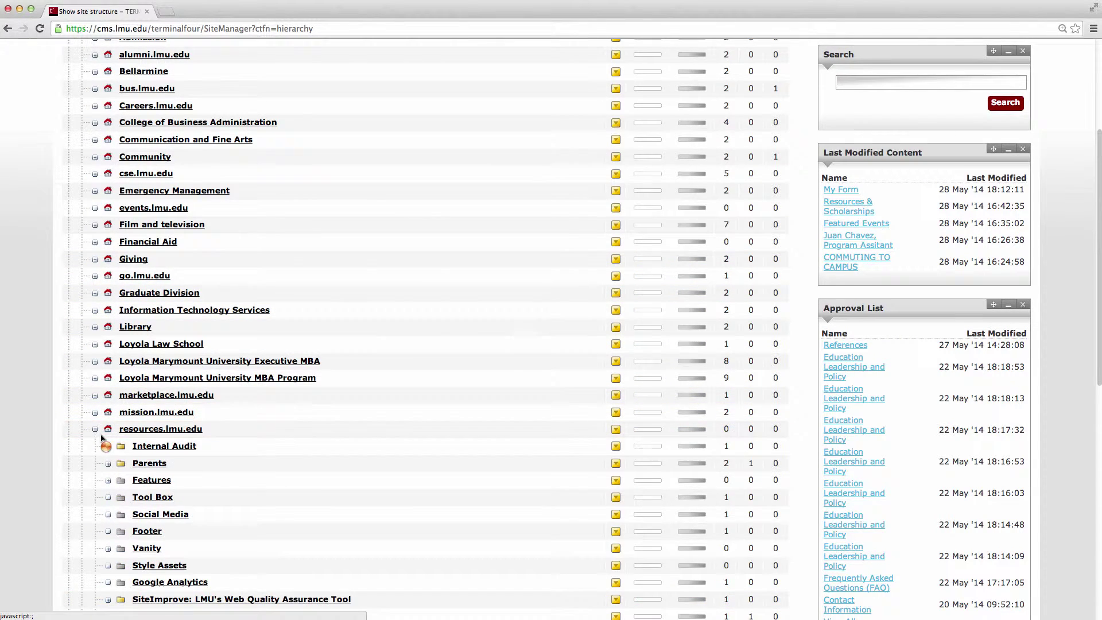
scroll(104, 433, down, 2)
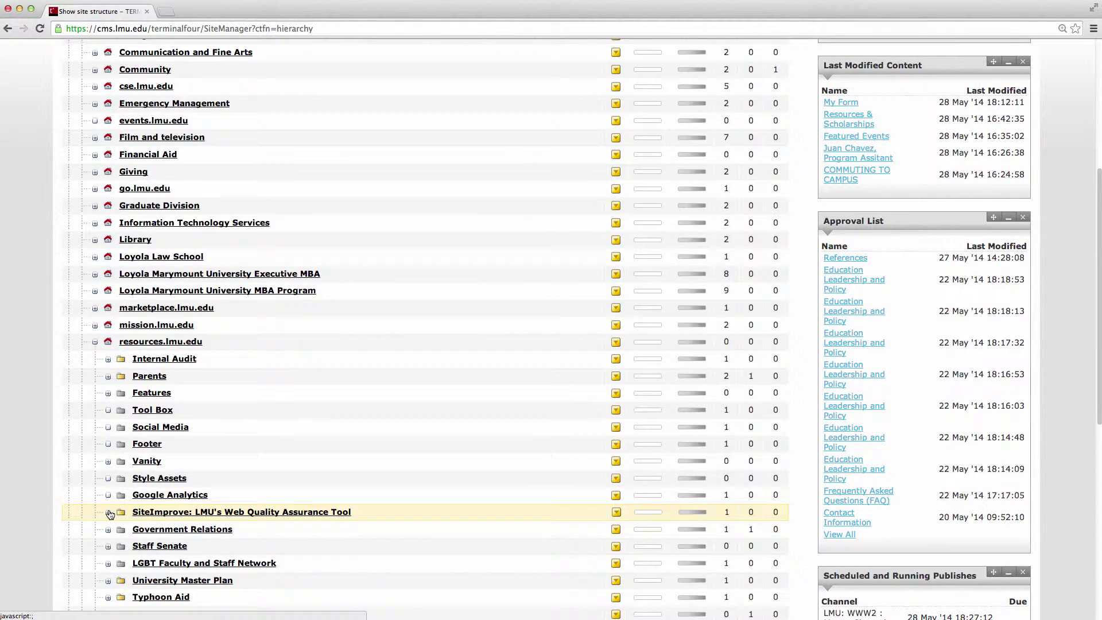
click(109, 514)
scroll(108, 510, down, 1)
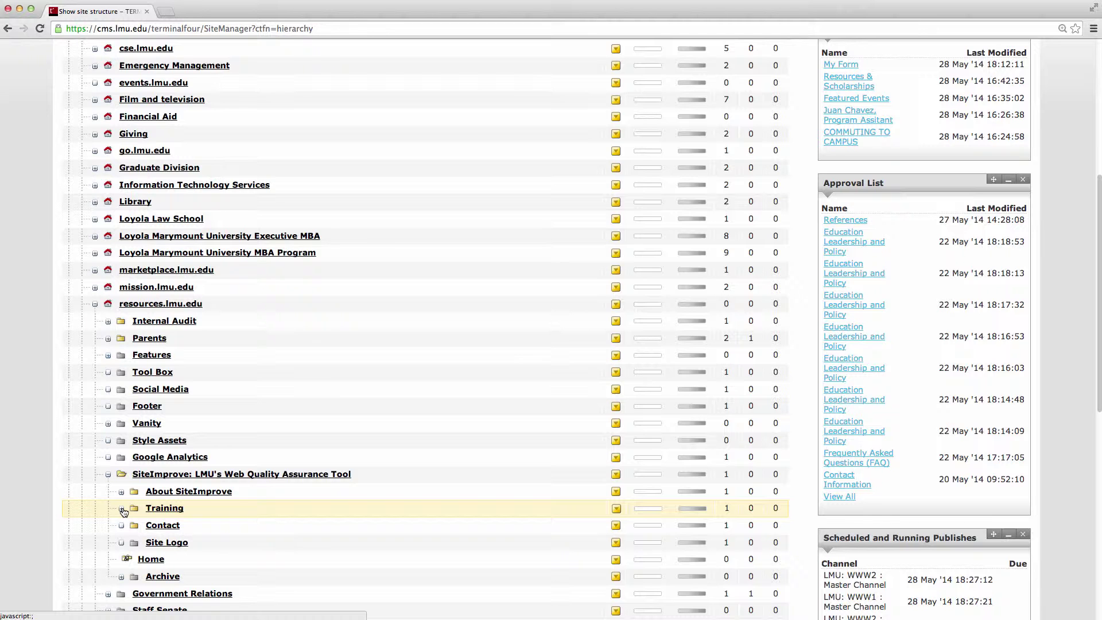
click(124, 510)
scroll(185, 157, down, 5)
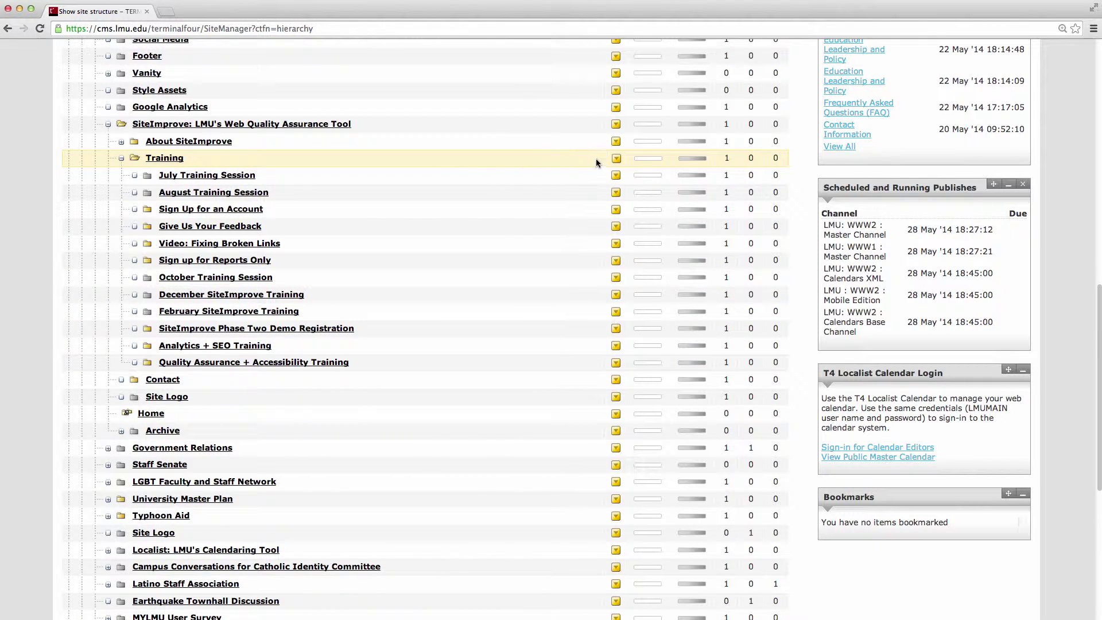
click(616, 159)
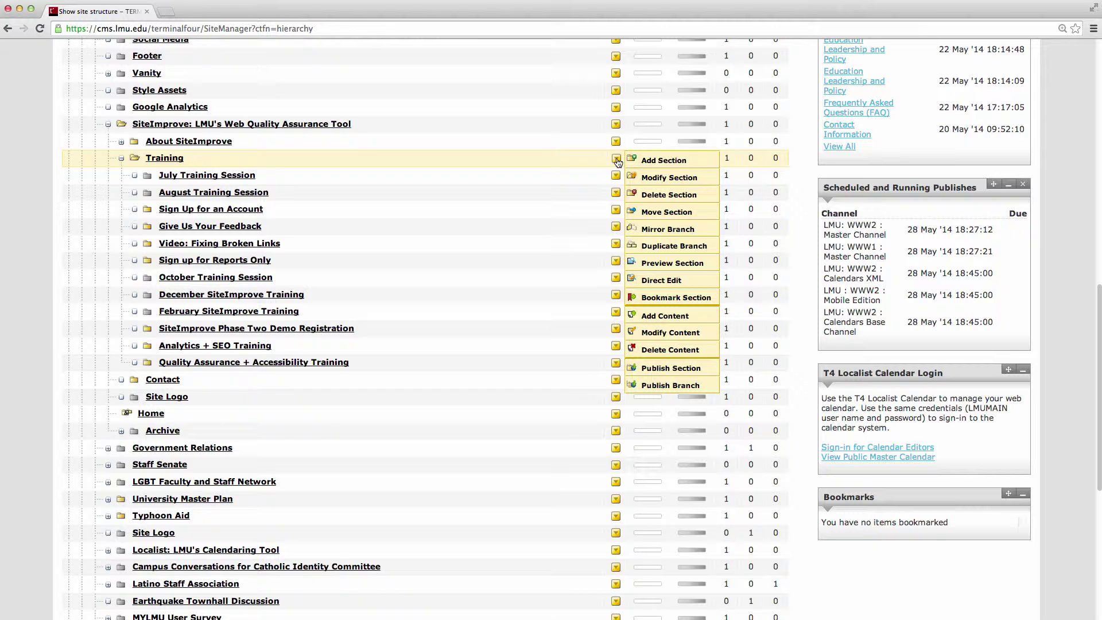
Step: Add a new section named 'June Training' under the Training section
click(656, 162)
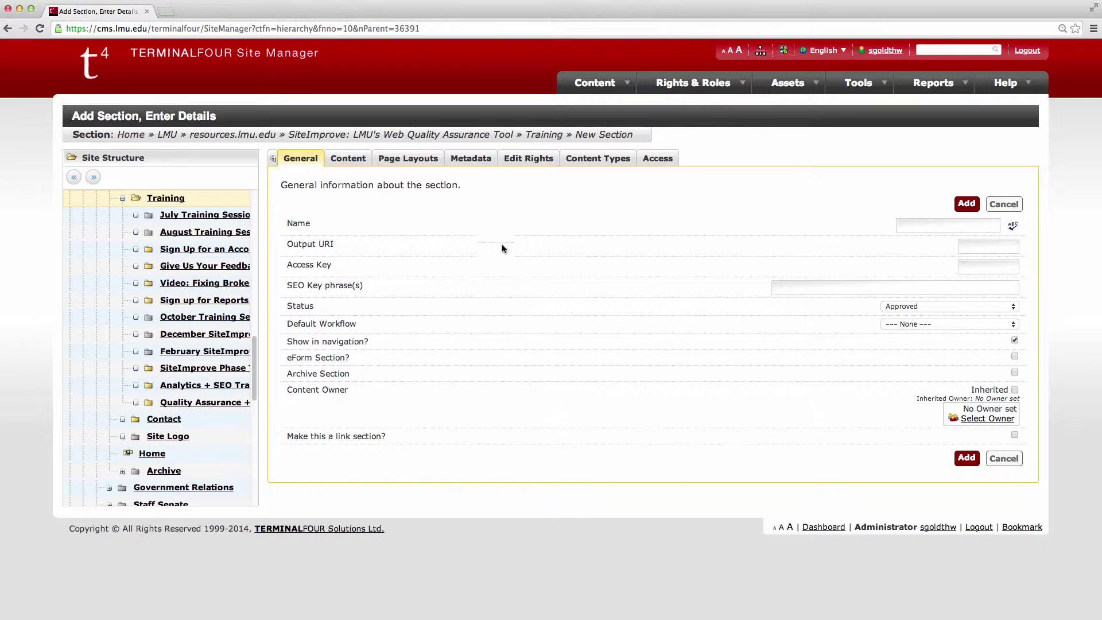
click(907, 226)
text(June)
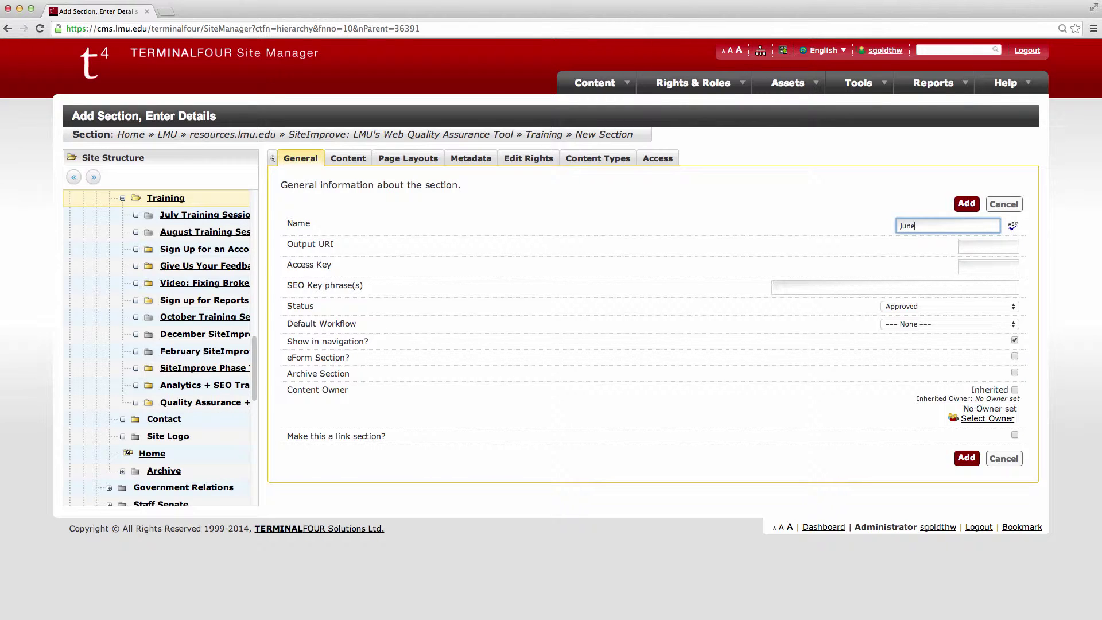
text( Training)
drag(292, 342, 372, 345)
click(690, 345)
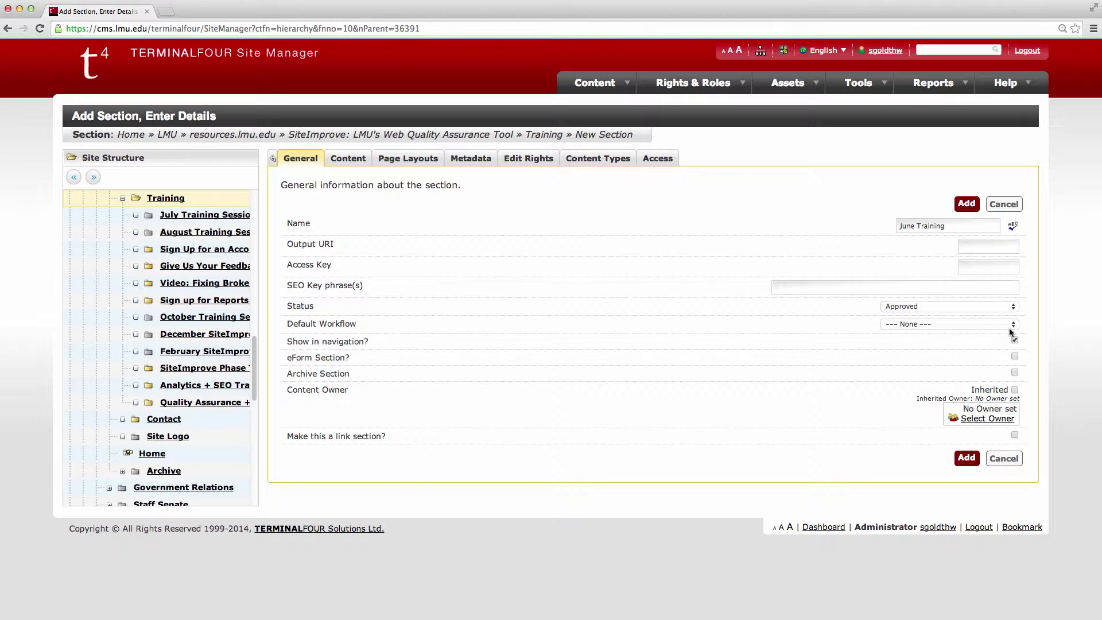
click(966, 205)
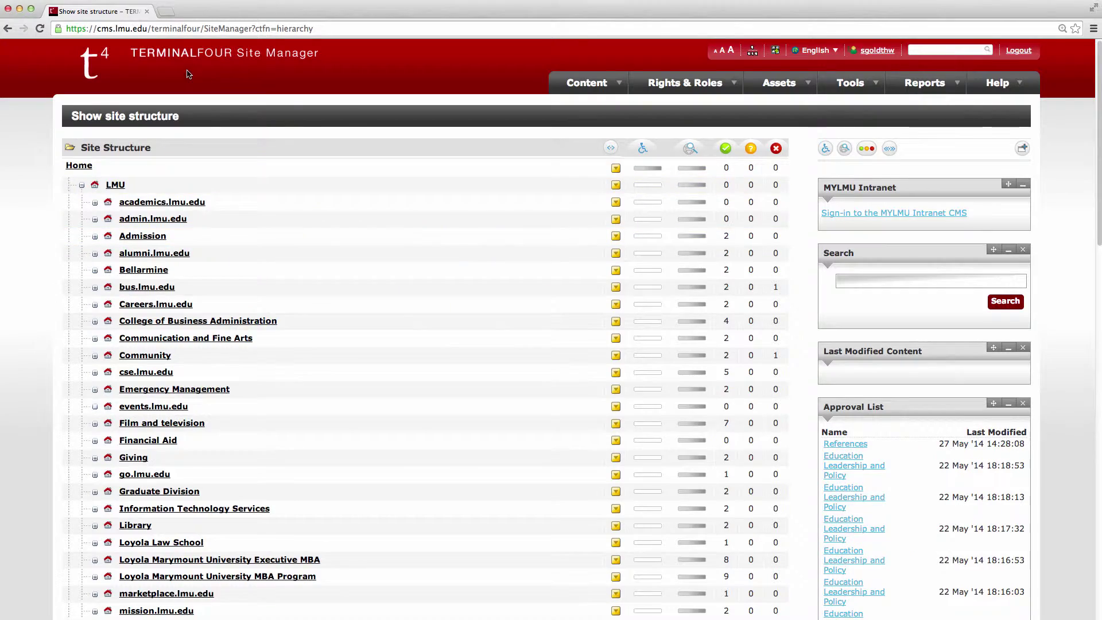
scroll(188, 74, down, 1)
scroll(284, 181, down, 5)
scroll(301, 207, down, 3)
scroll(319, 236, down, 1)
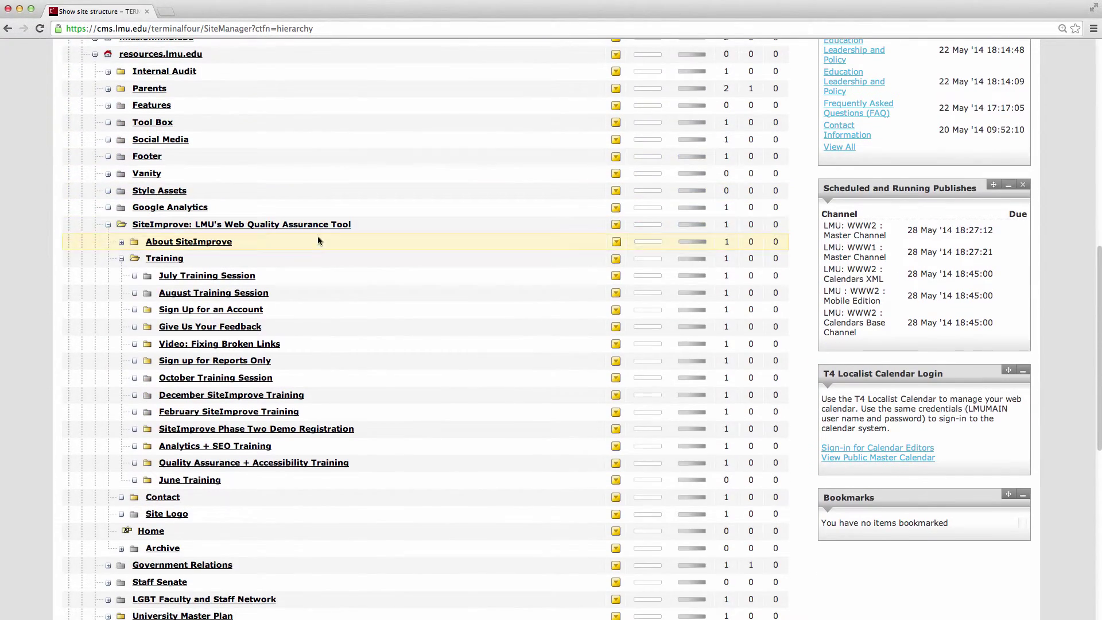
scroll(258, 422, down, 1)
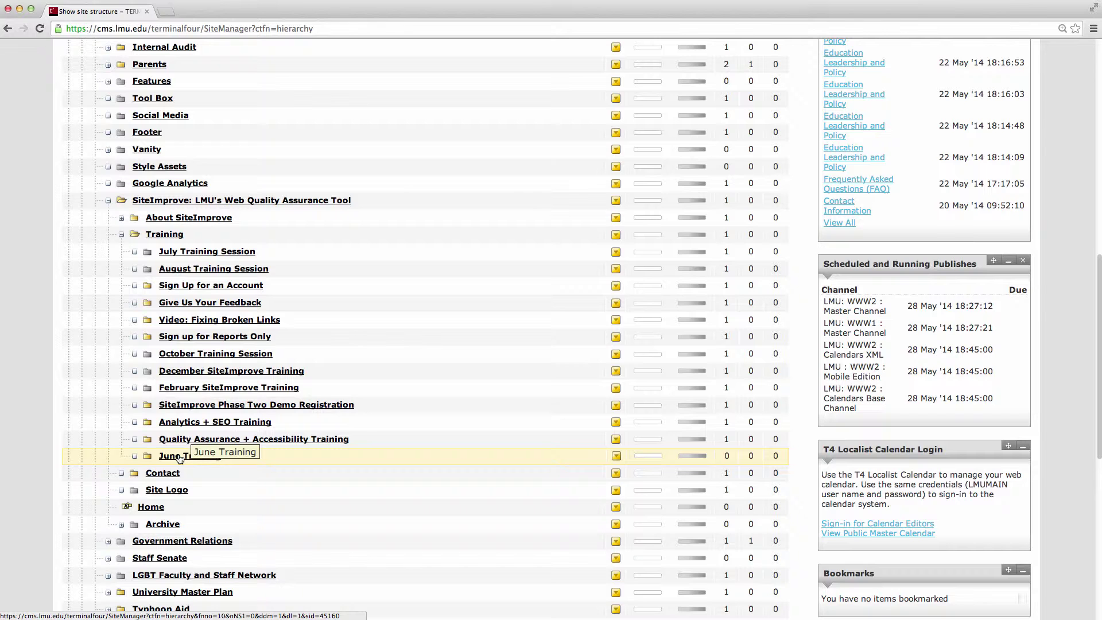
Step: Open June Training's Content tab and start adding content to it
click(179, 459)
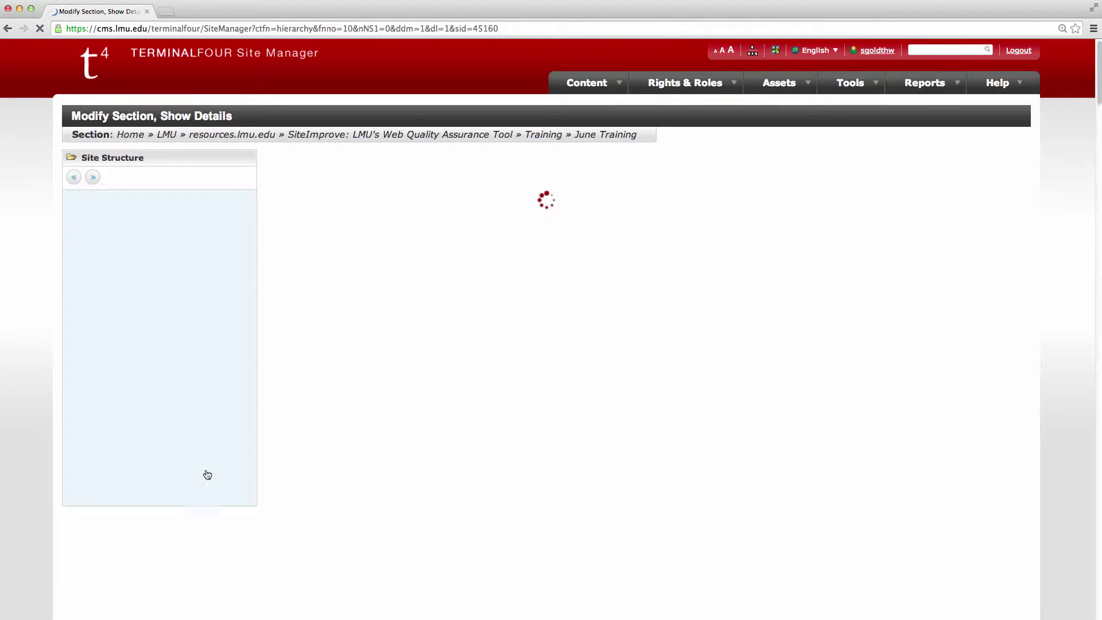
click(354, 160)
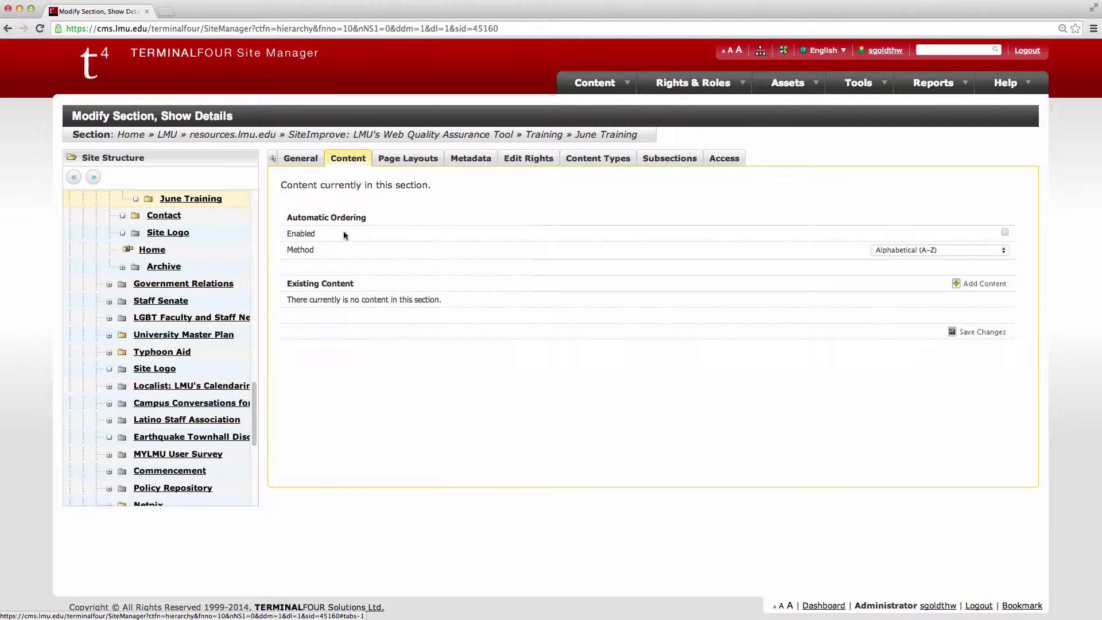
click(975, 284)
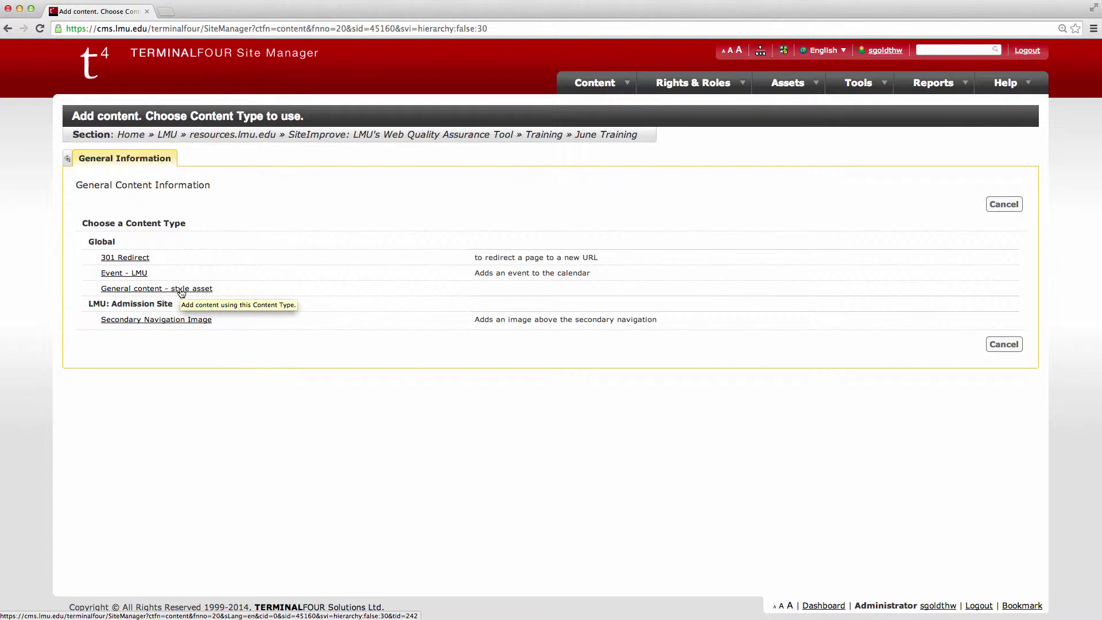
Step: Choose General content - style asset, name it 'June Training' with body 'Content goes here!'
click(181, 290)
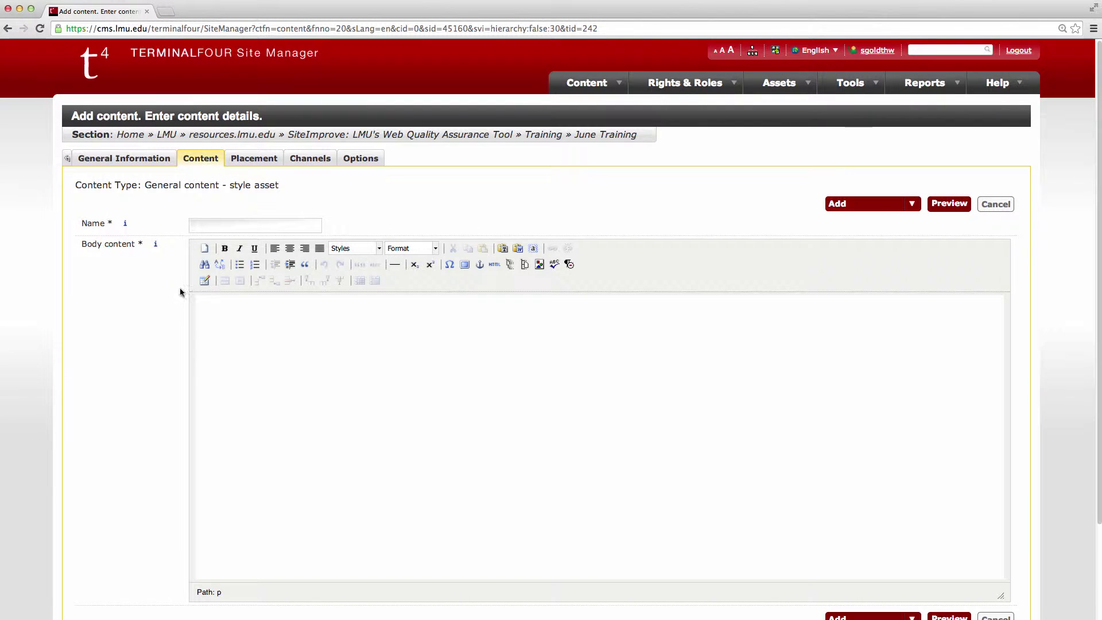
click(224, 229)
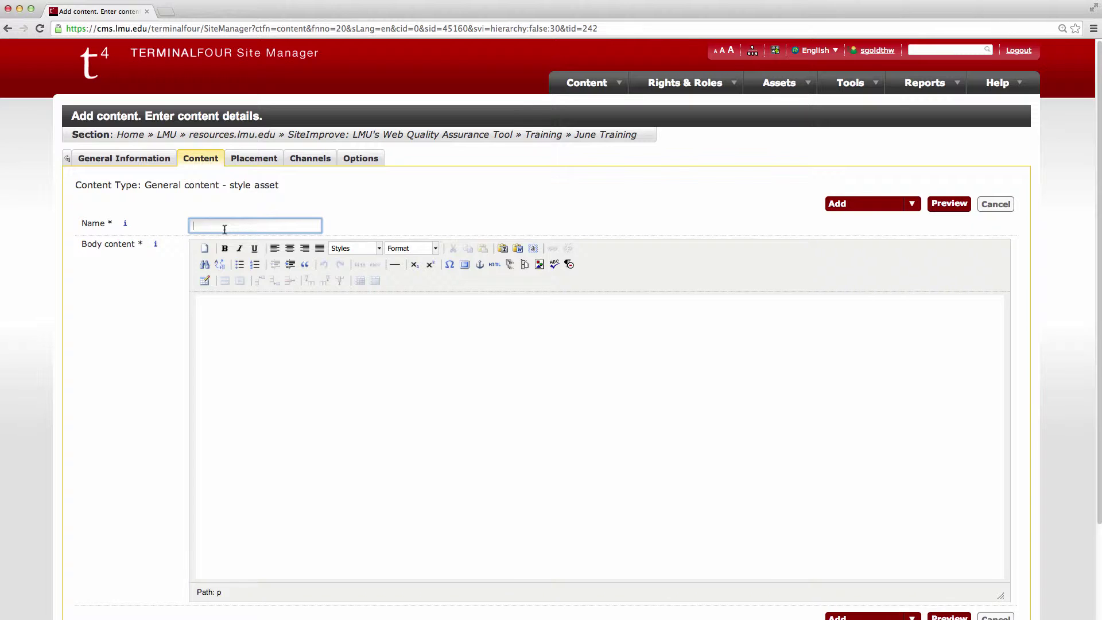
text(June)
text( Training)
click(274, 344)
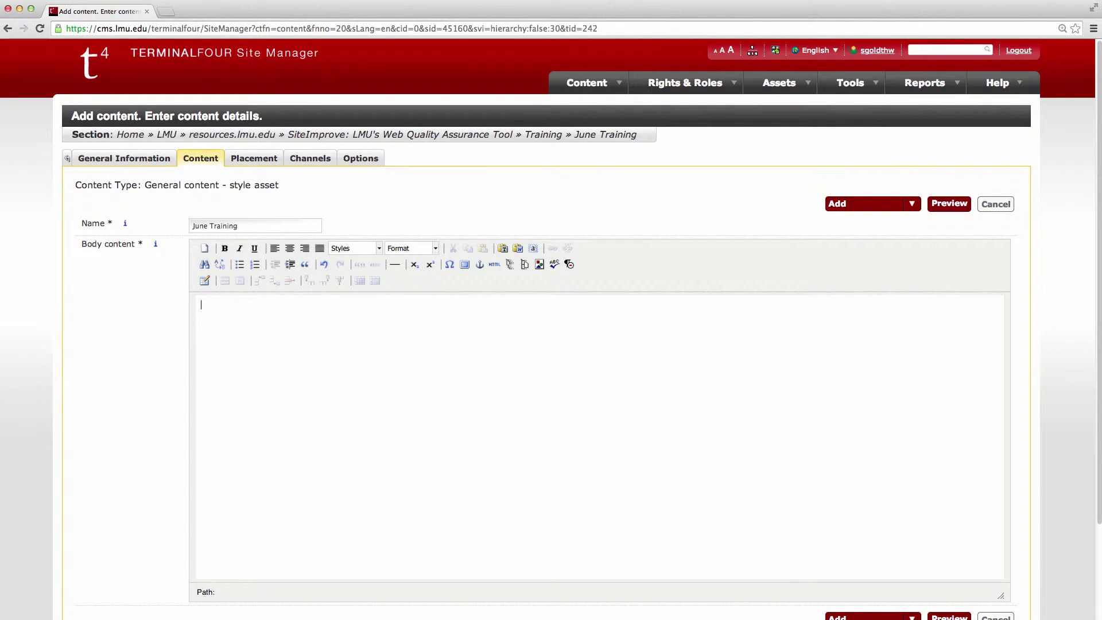
text(Content )
text(goes here!)
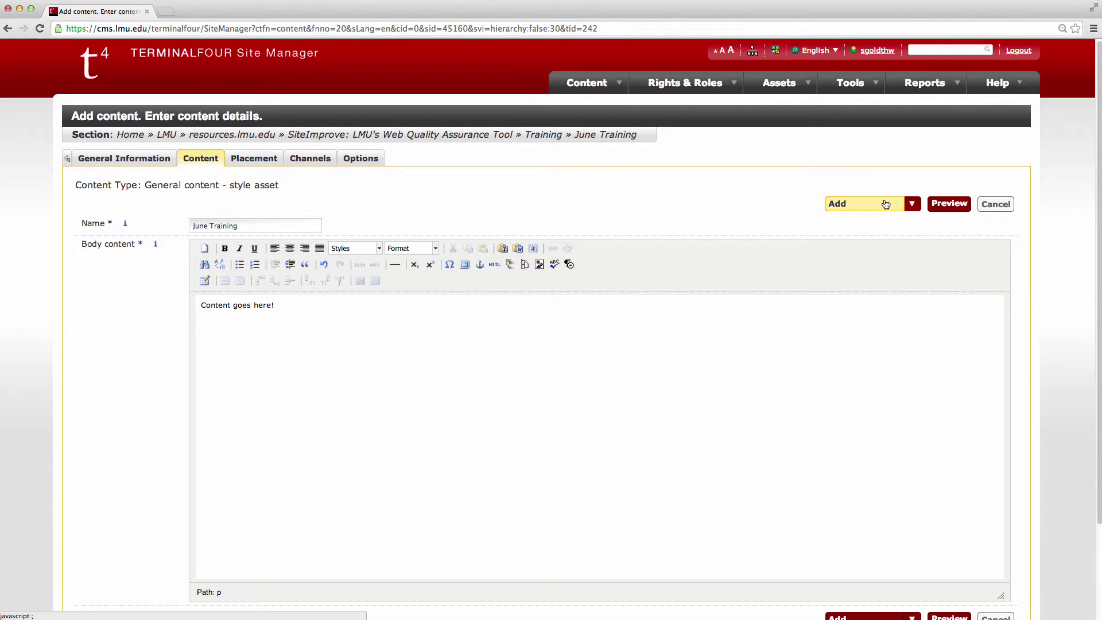
Step: Submit the content item with Add & Approve
click(911, 205)
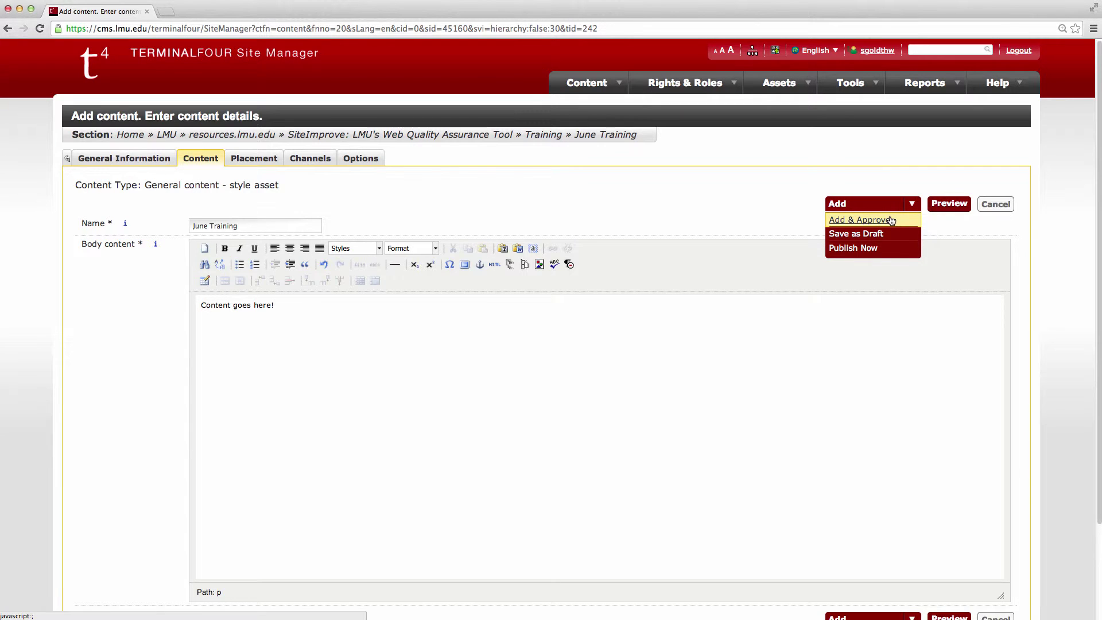
click(890, 221)
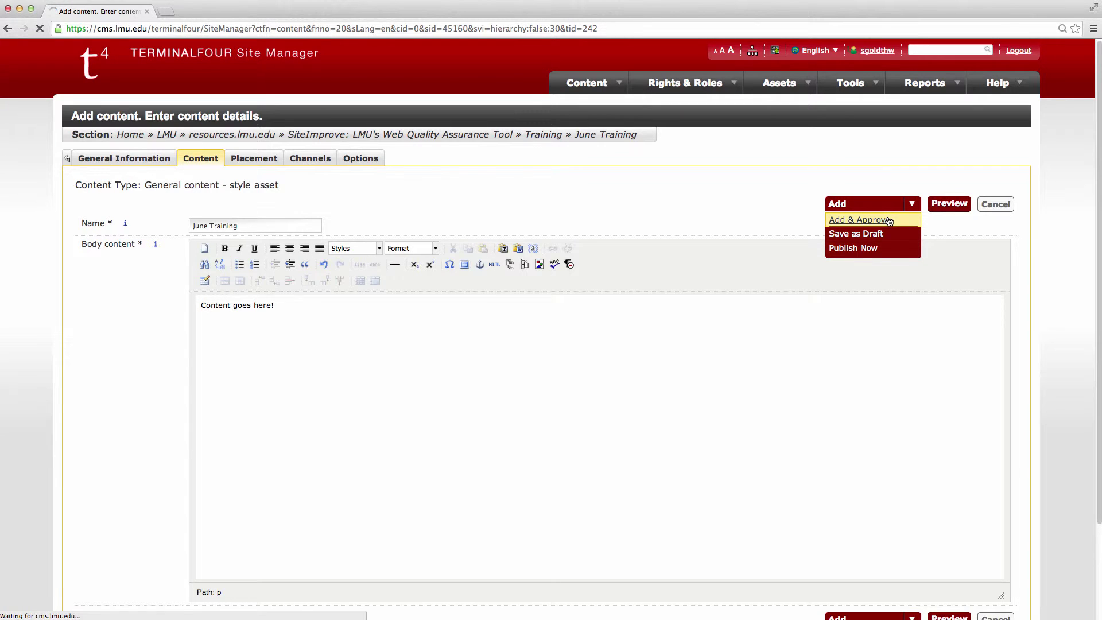